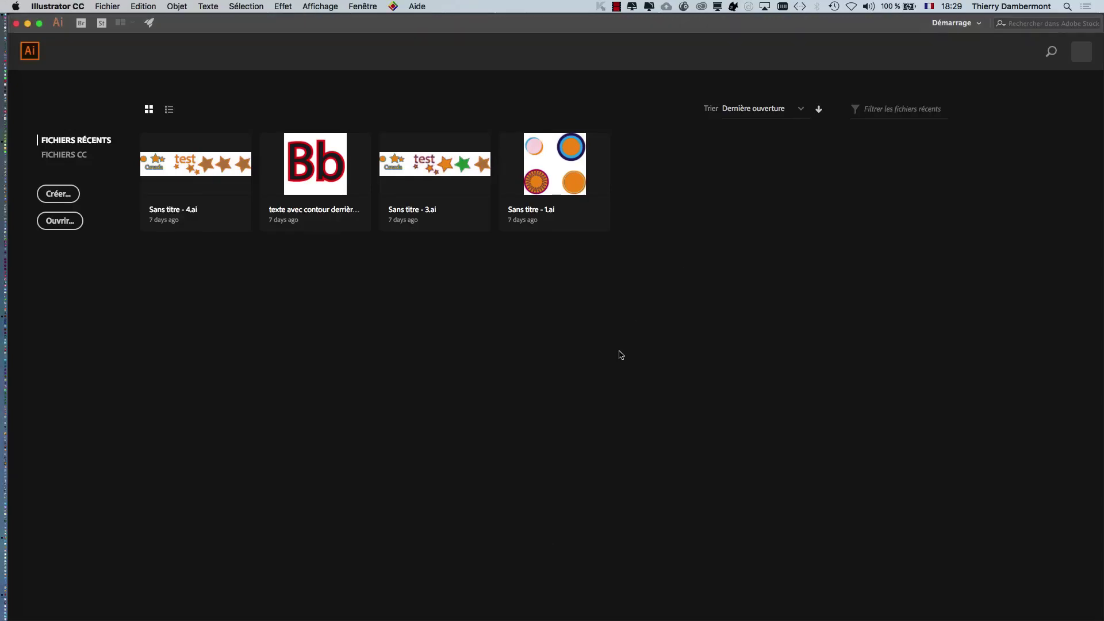
Create a new A4 landscape print document (297 × 210 mm, CMYK) from the Impression presets.
{"action": "left_click", "coordinate": [107, 7]}
{"action": "left_click", "coordinate": [115, 19]}
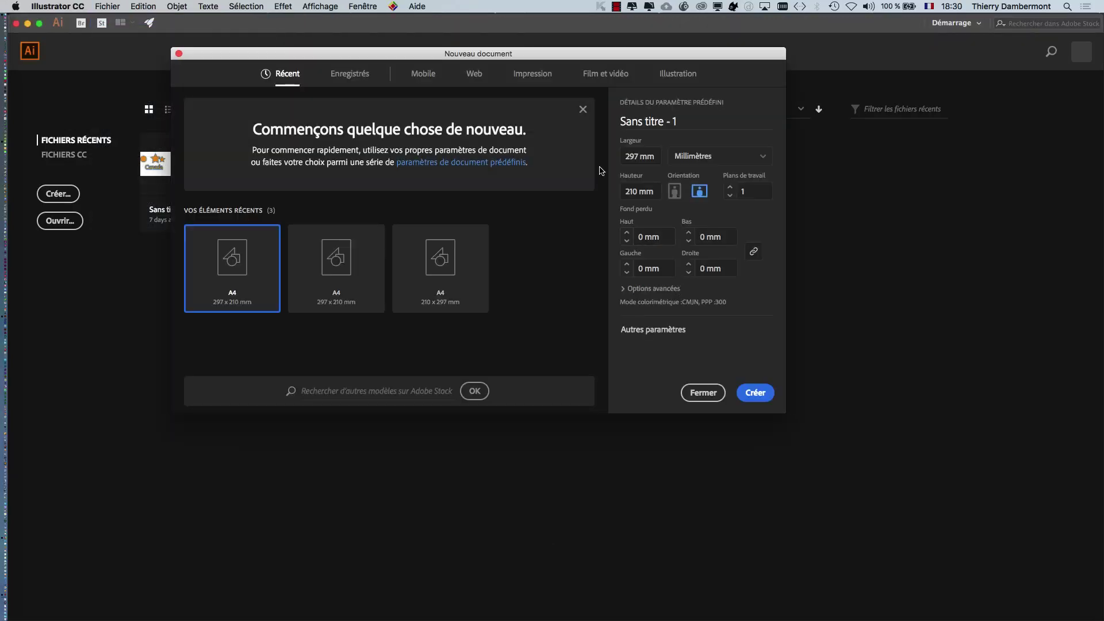
{"action": "left_click", "coordinate": [546, 77]}
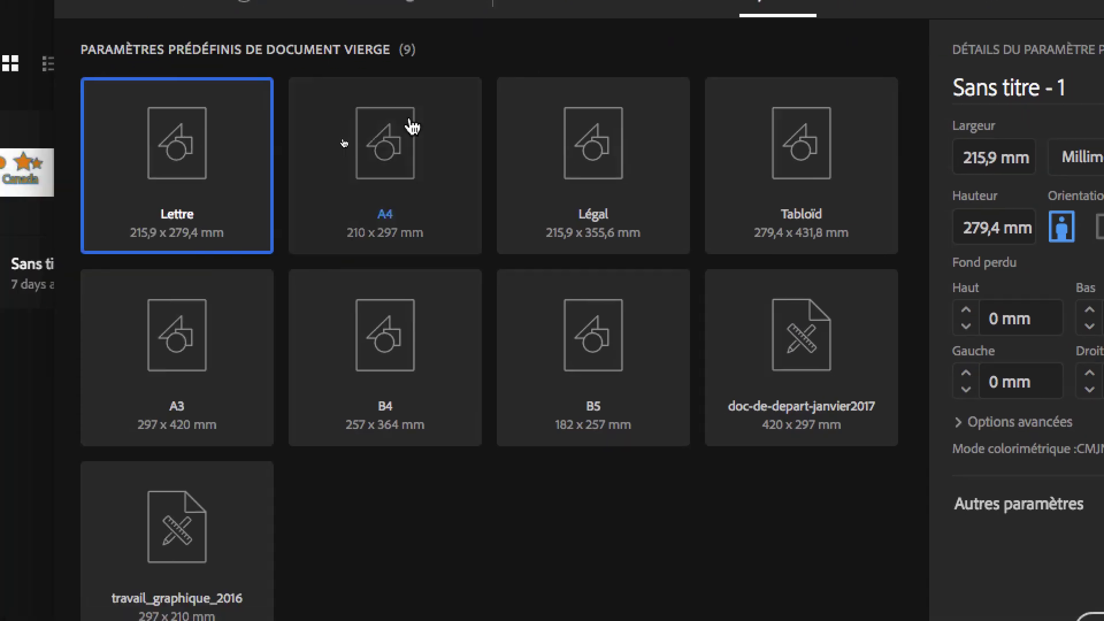
{"action": "left_click", "coordinate": [138, 216]}
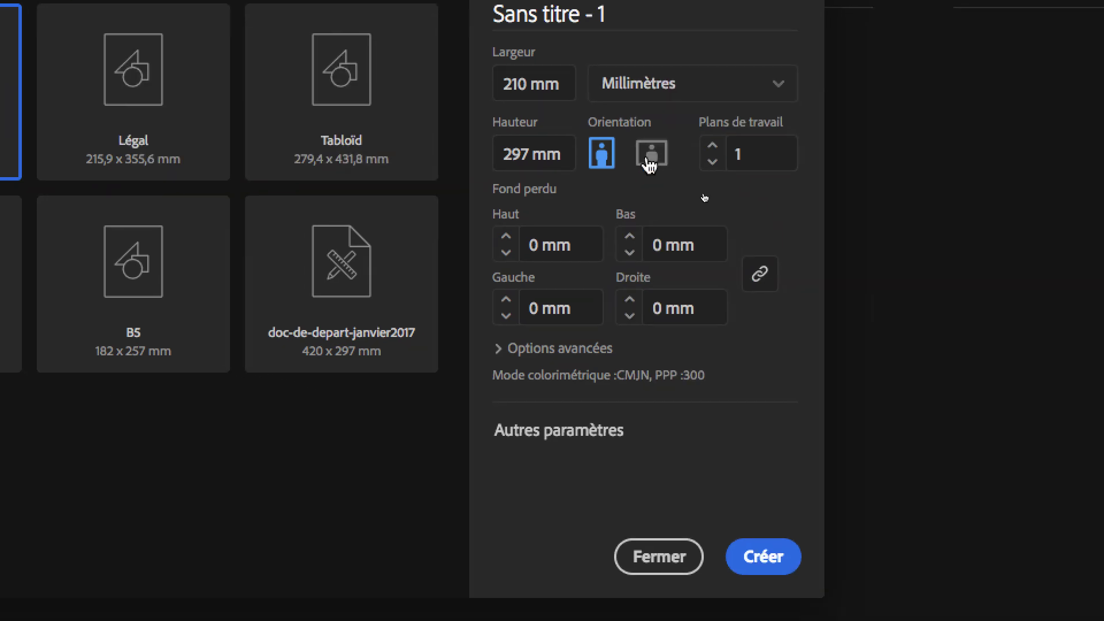
{"action": "left_click", "coordinate": [651, 161]}
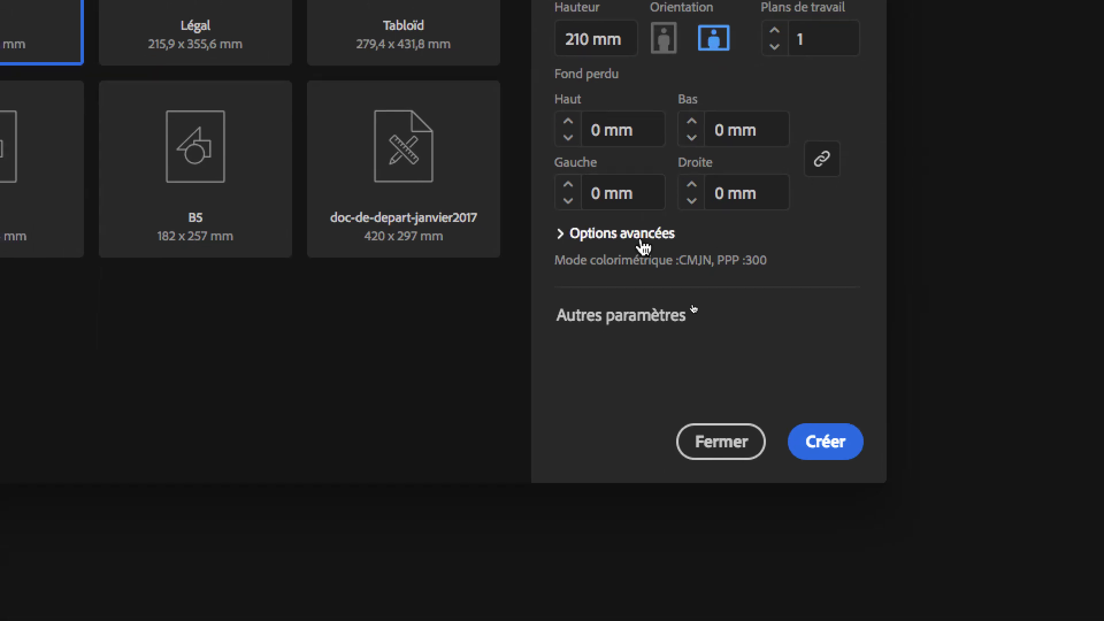
{"action": "left_click", "coordinate": [595, 302]}
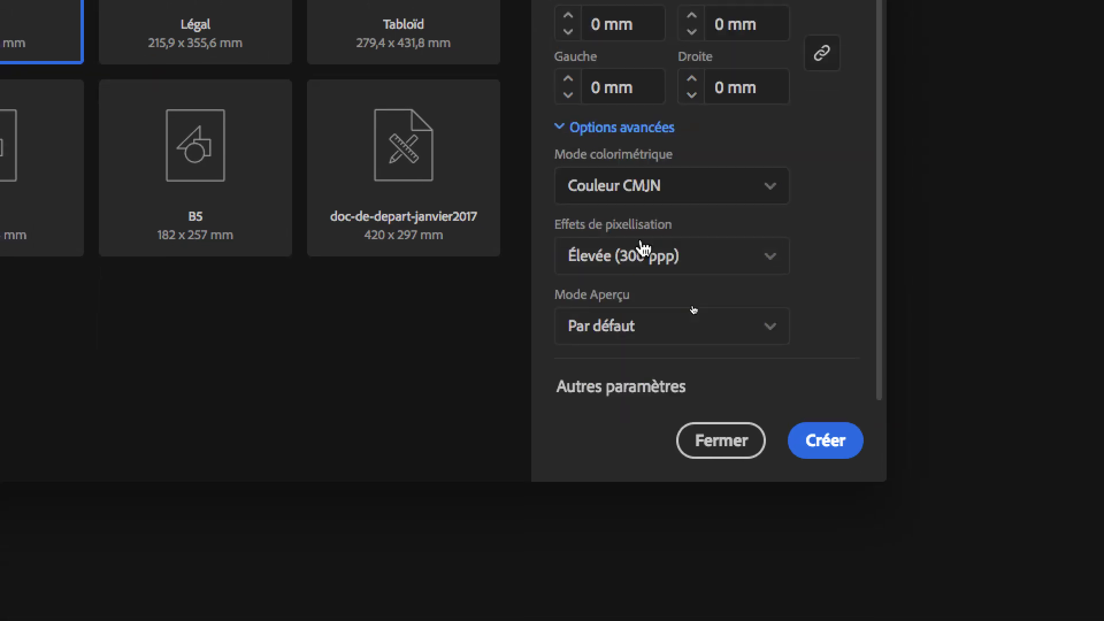
{"action": "left_click", "coordinate": [664, 191]}
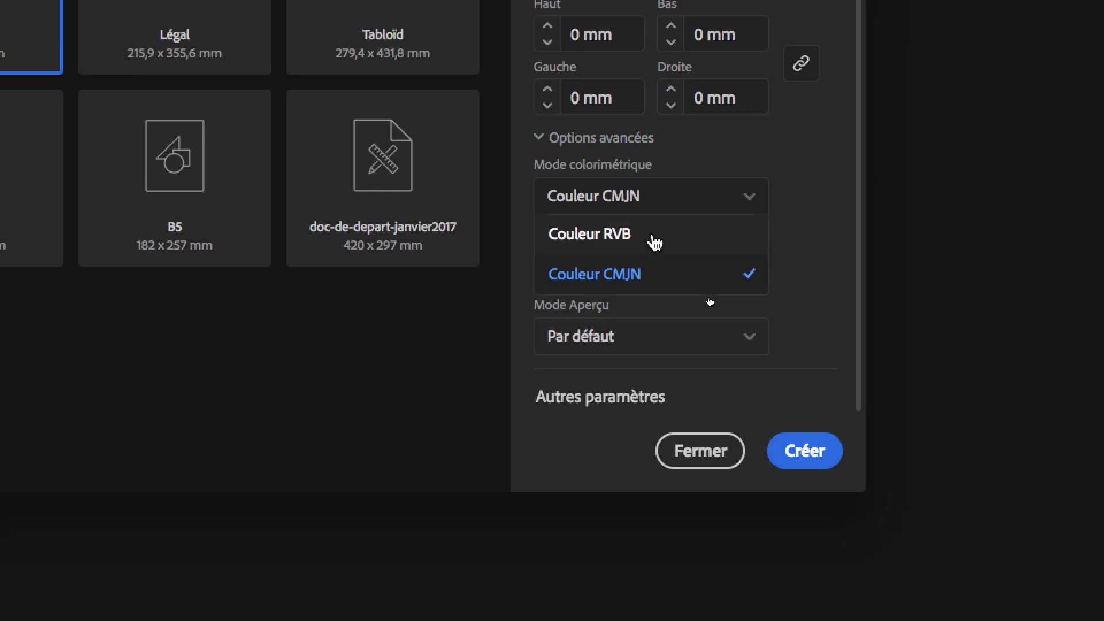
{"action": "left_click", "coordinate": [804, 450]}
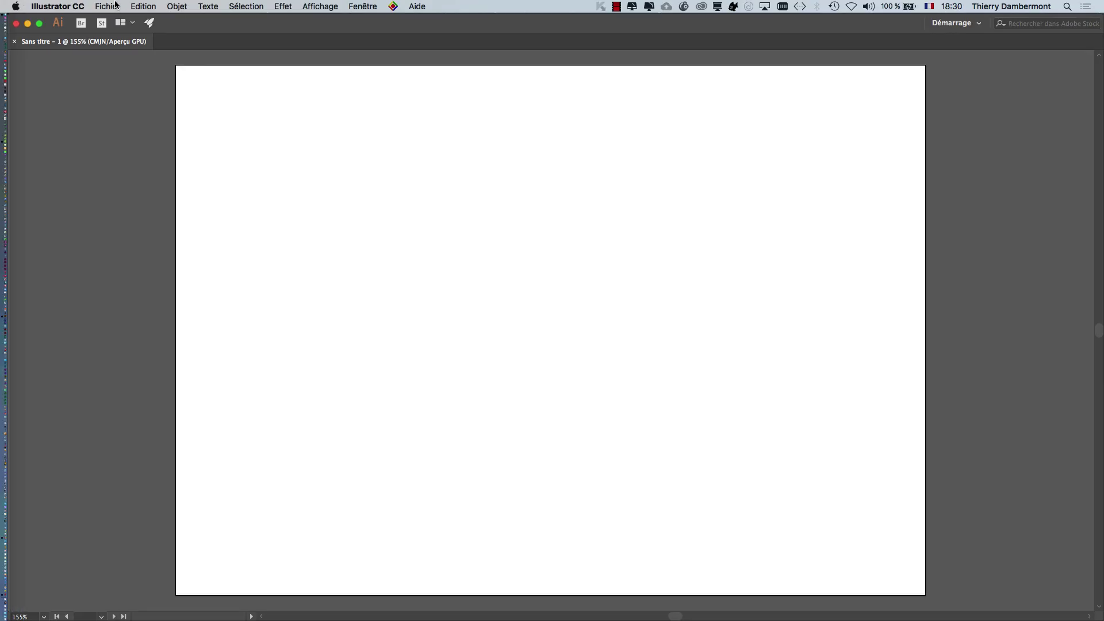
Set Fichier > Mode colorimétrique du document to Couleurs RVB.
{"action": "left_click", "coordinate": [107, 7]}
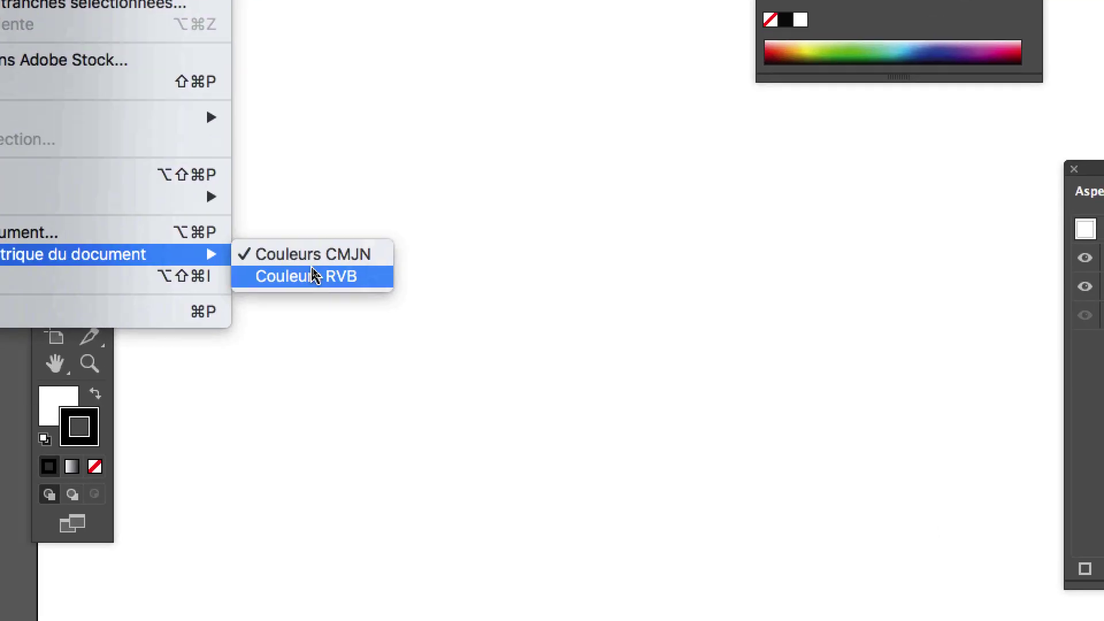
{"action": "left_click", "coordinate": [312, 282]}
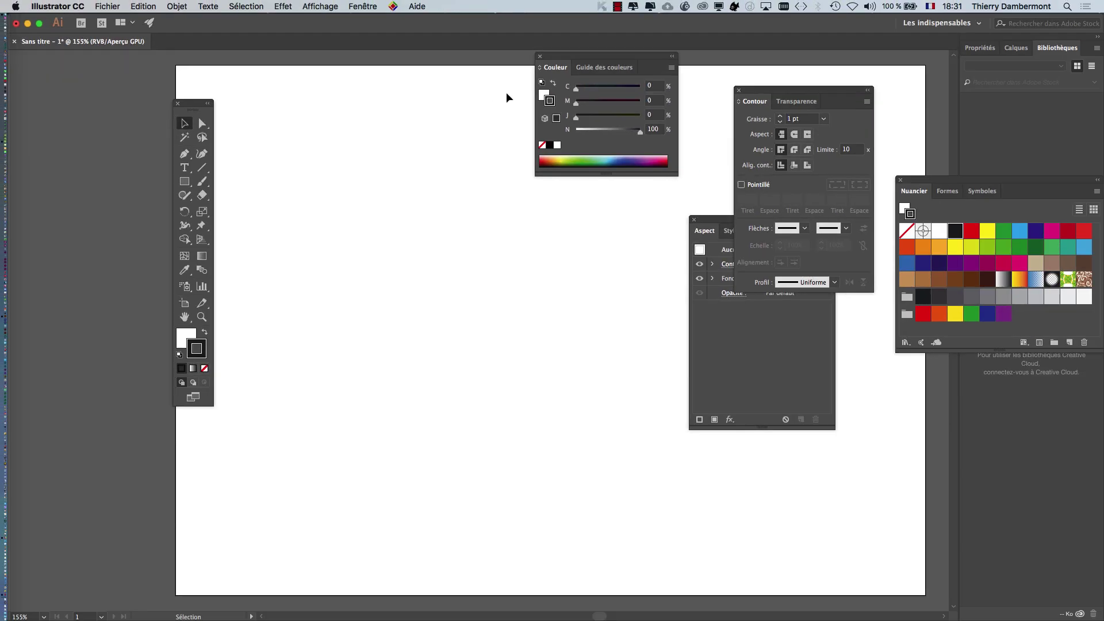
Reset the Essentials workspace and float the tools panel in two columns beside the page.
{"action": "left_click_drag", "start_coordinate": [184, 106], "coordinate": [55, 96]}
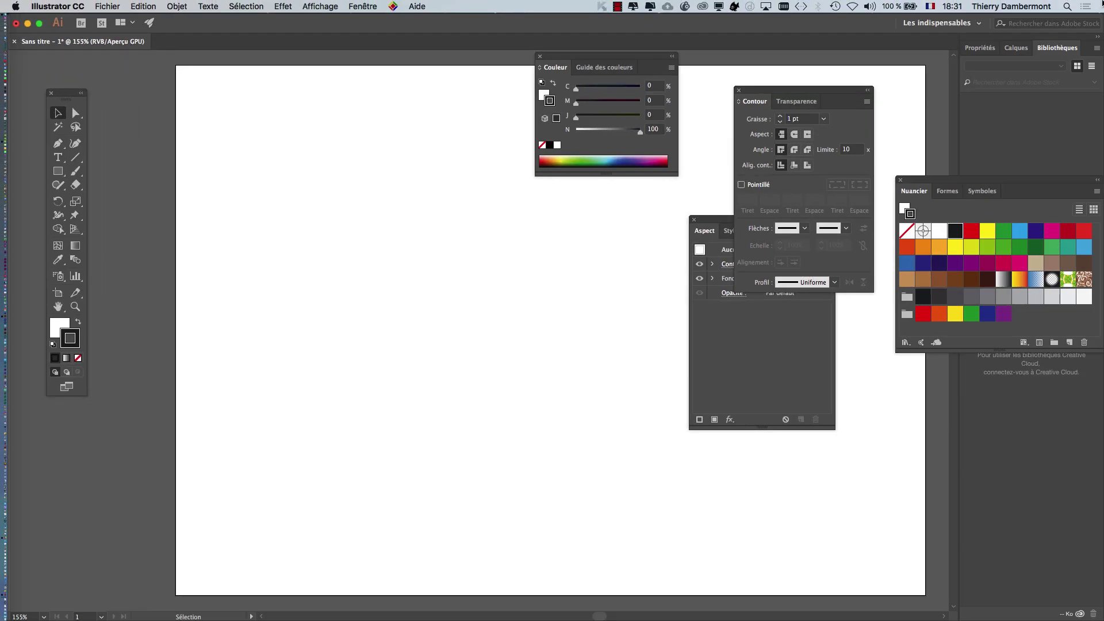
{"action": "left_click", "coordinate": [922, 20]}
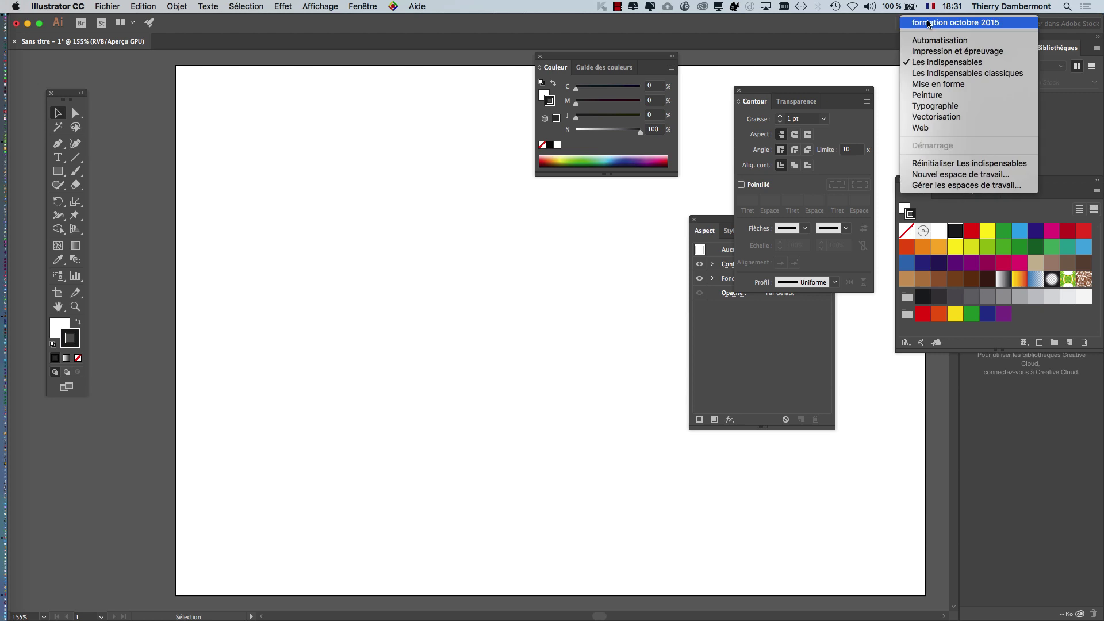
{"action": "left_click", "coordinate": [958, 164]}
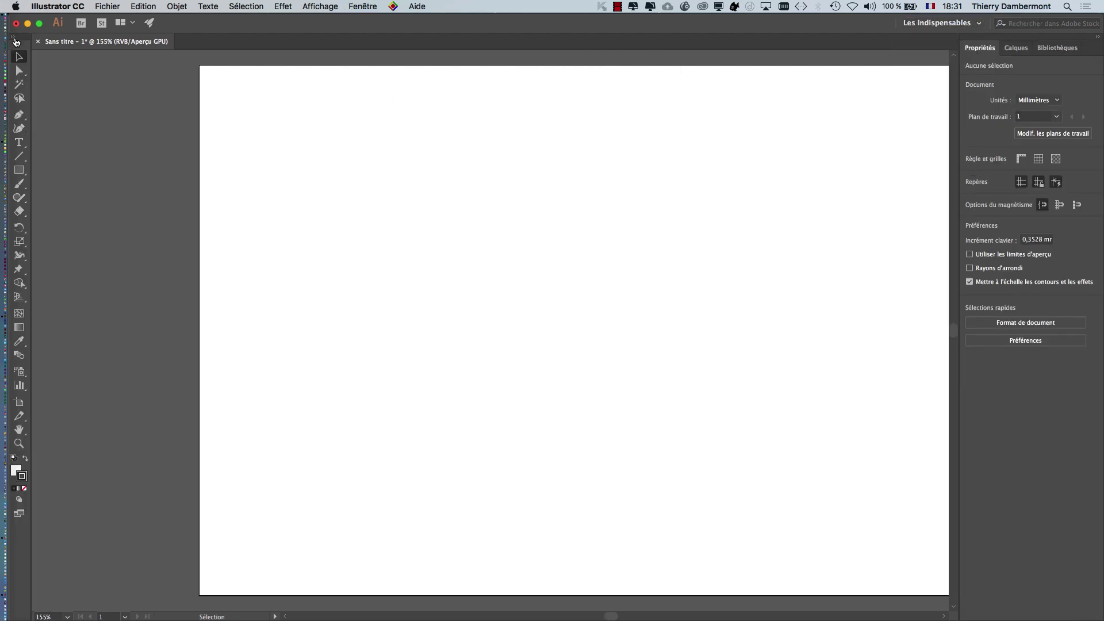
{"action": "left_click", "coordinate": [13, 37]}
{"action": "mouse_move", "coordinate": [26, 44]}
{"action": "left_mouse_down"}
{"action": "mouse_move", "coordinate": [75, 71]}
{"action": "mouse_move", "coordinate": [53, 73]}
{"action": "left_mouse_up"}
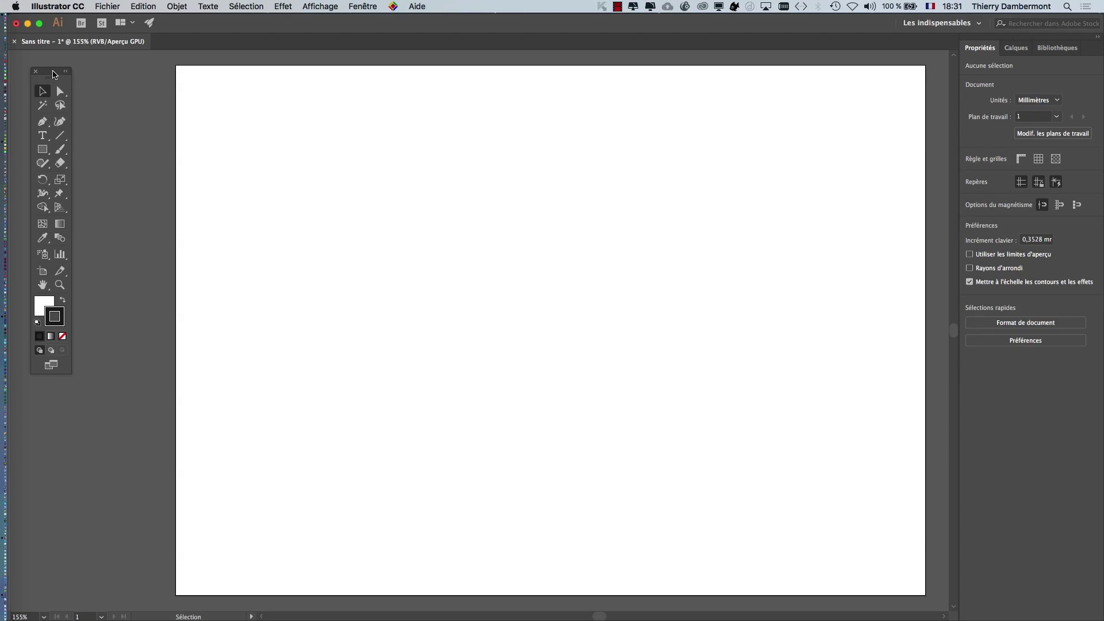
Draw a circle about 89 mm across in the upper-left and nudge it slightly left.
{"action": "left_click", "coordinate": [43, 149]}
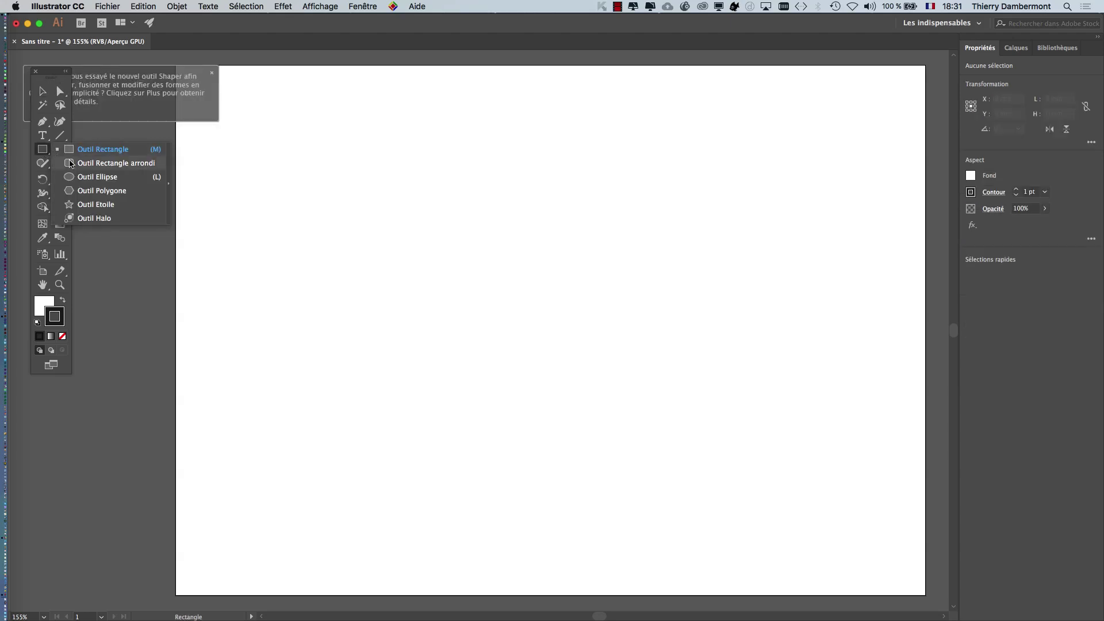
{"action": "left_click", "coordinate": [92, 177]}
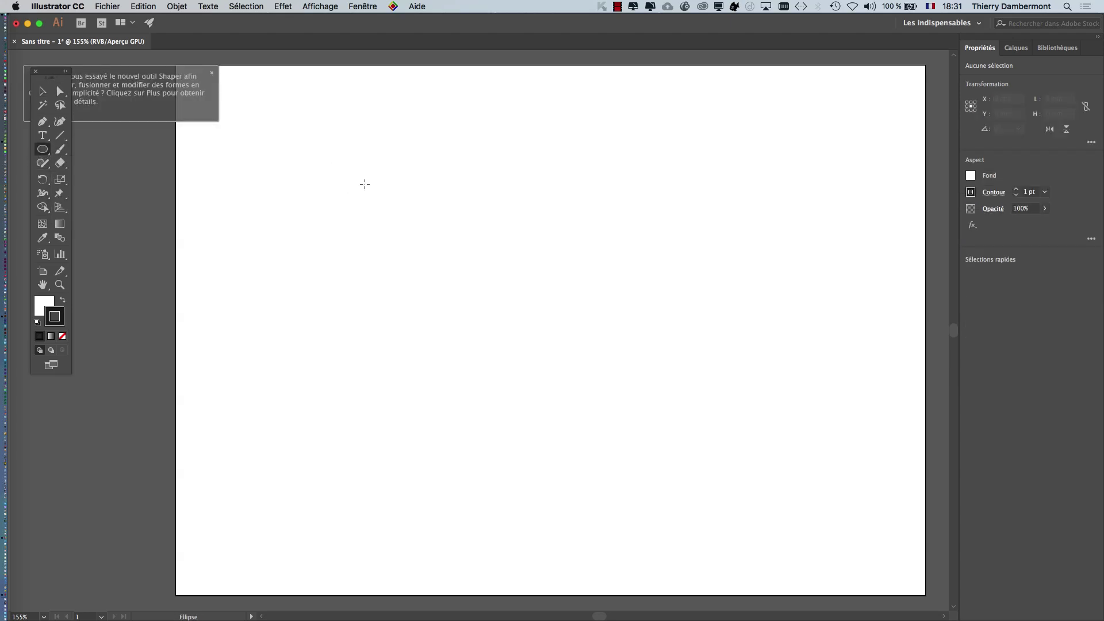
{"action": "left_click_drag", "start_coordinate": [293, 142], "coordinate": [519, 369]}
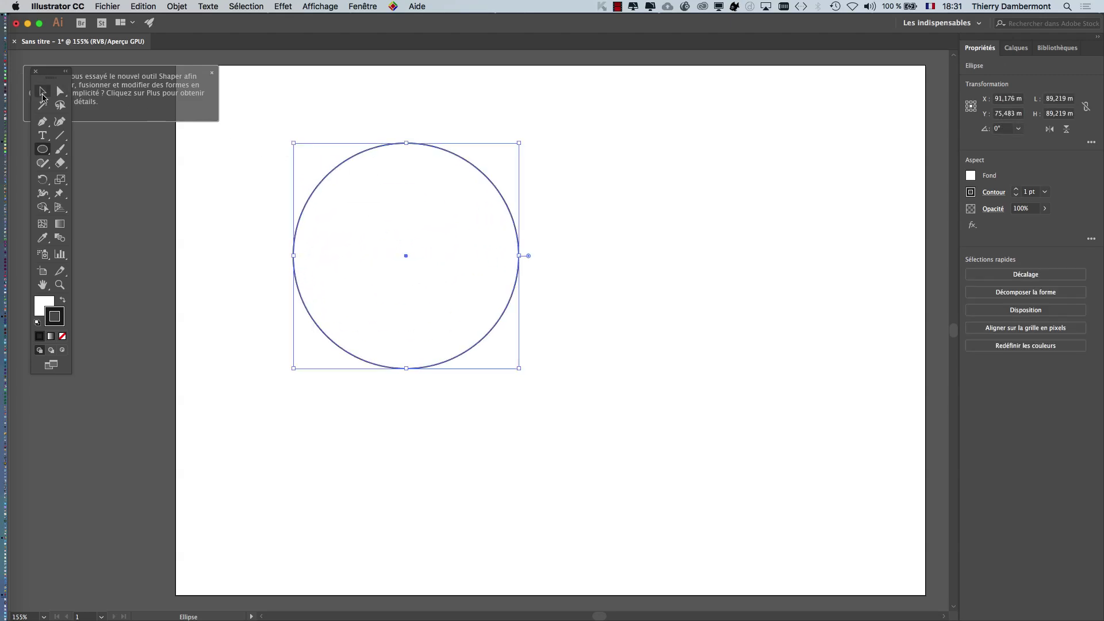
{"action": "left_click", "coordinate": [43, 93]}
{"action": "left_click", "coordinate": [296, 192]}
{"action": "left_click", "coordinate": [331, 173]}
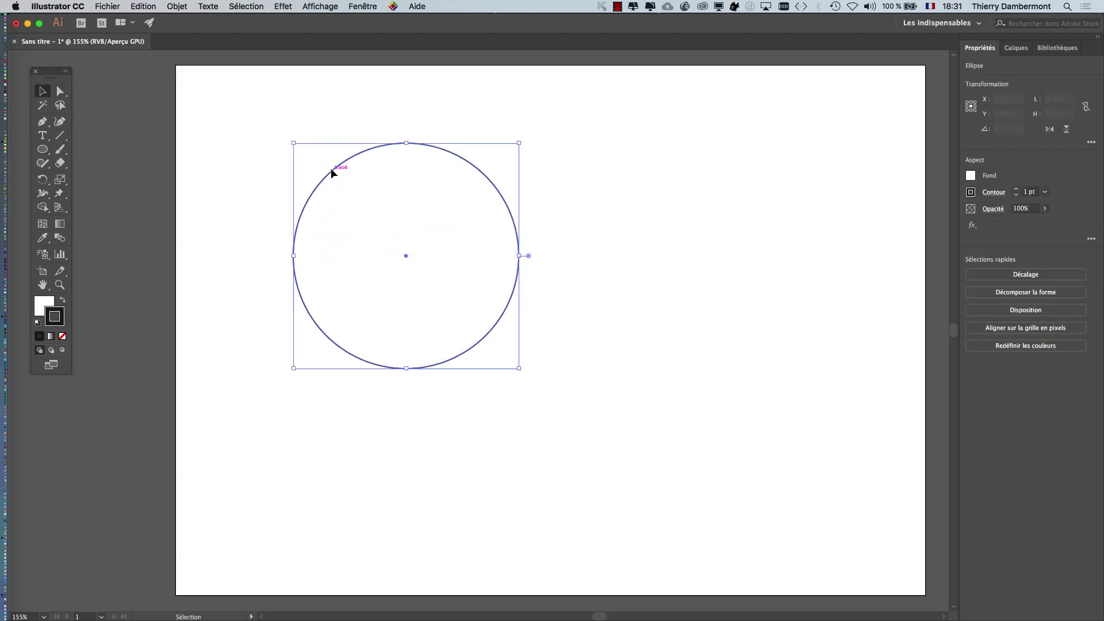
{"action": "left_click", "coordinate": [286, 163]}
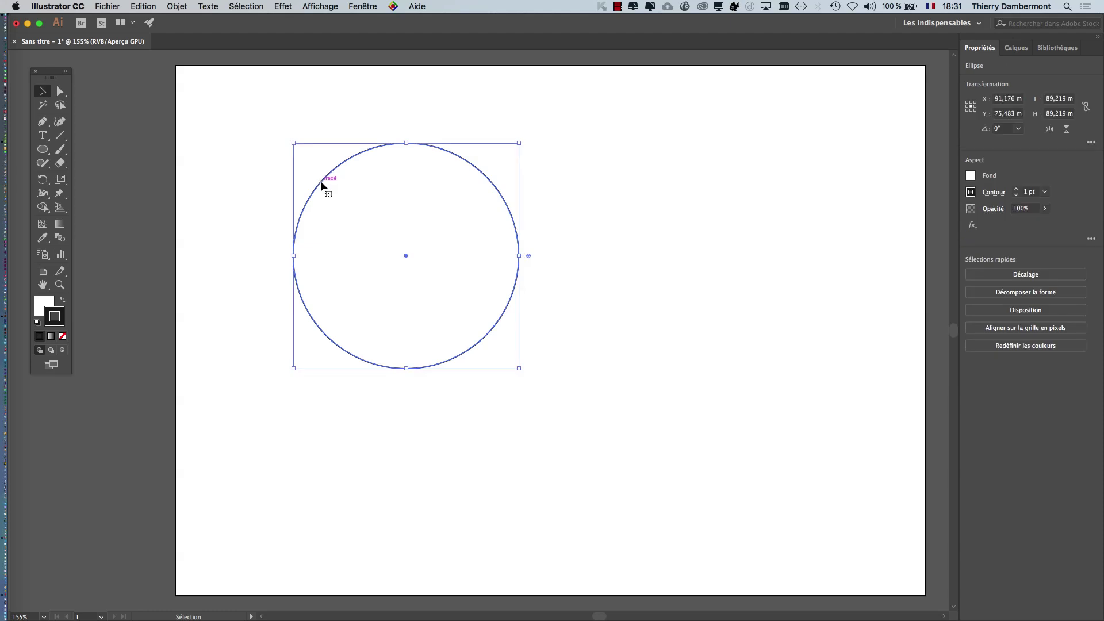
{"action": "left_click_drag", "start_coordinate": [322, 184], "coordinate": [279, 181]}
Replace the Couleur panel with an enlarged Nuancier panel showing all swatches.
{"action": "left_click", "coordinate": [42, 313]}
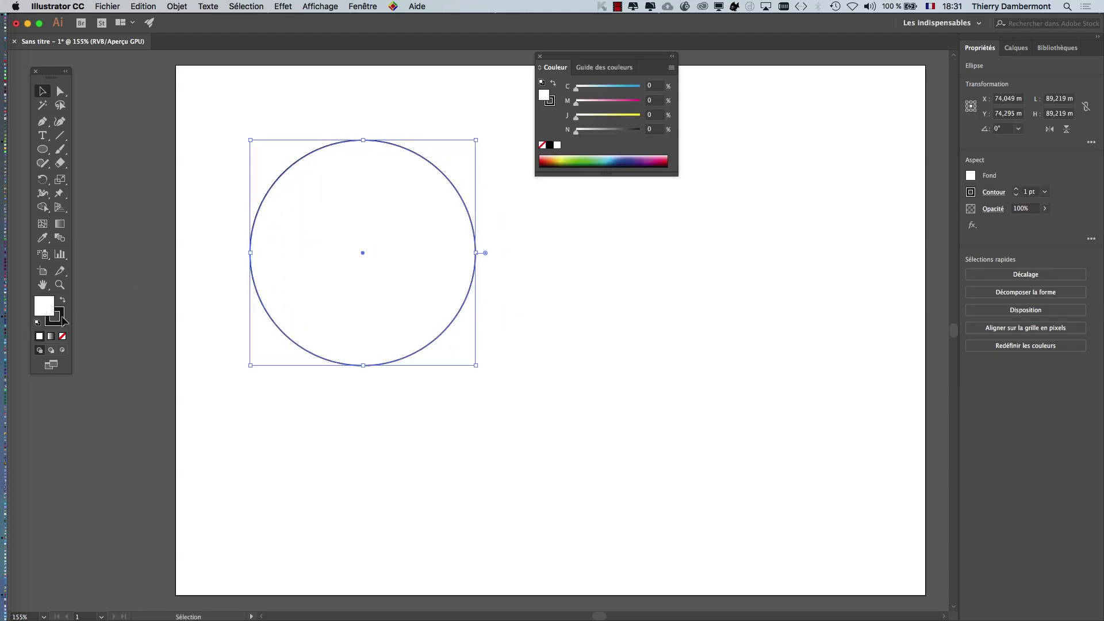
{"action": "left_click", "coordinate": [363, 6]}
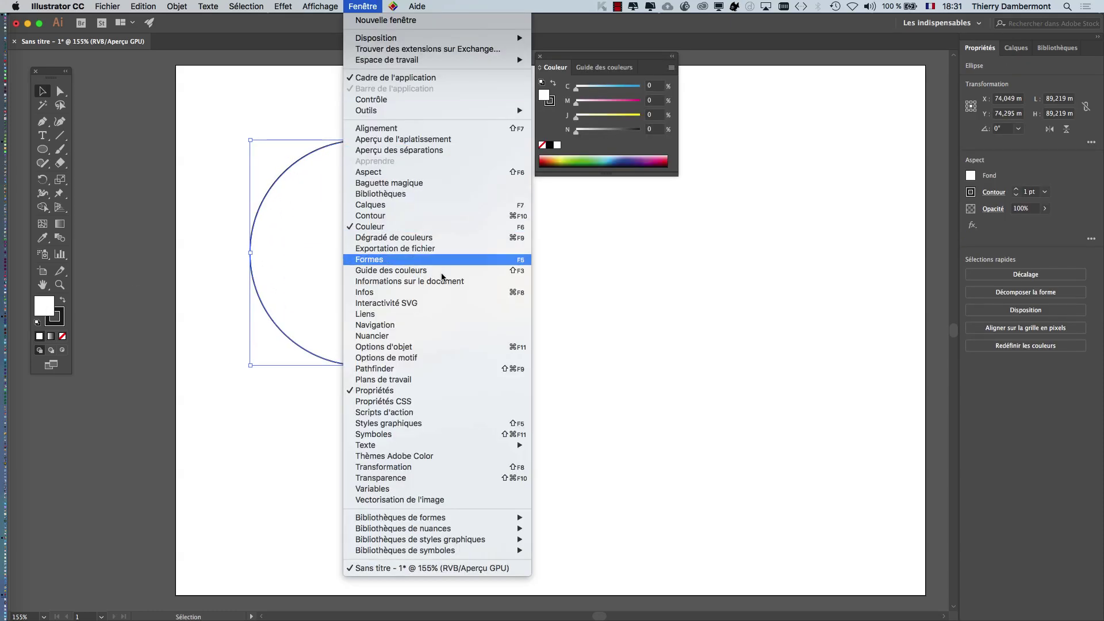
{"action": "left_click", "coordinate": [469, 336]}
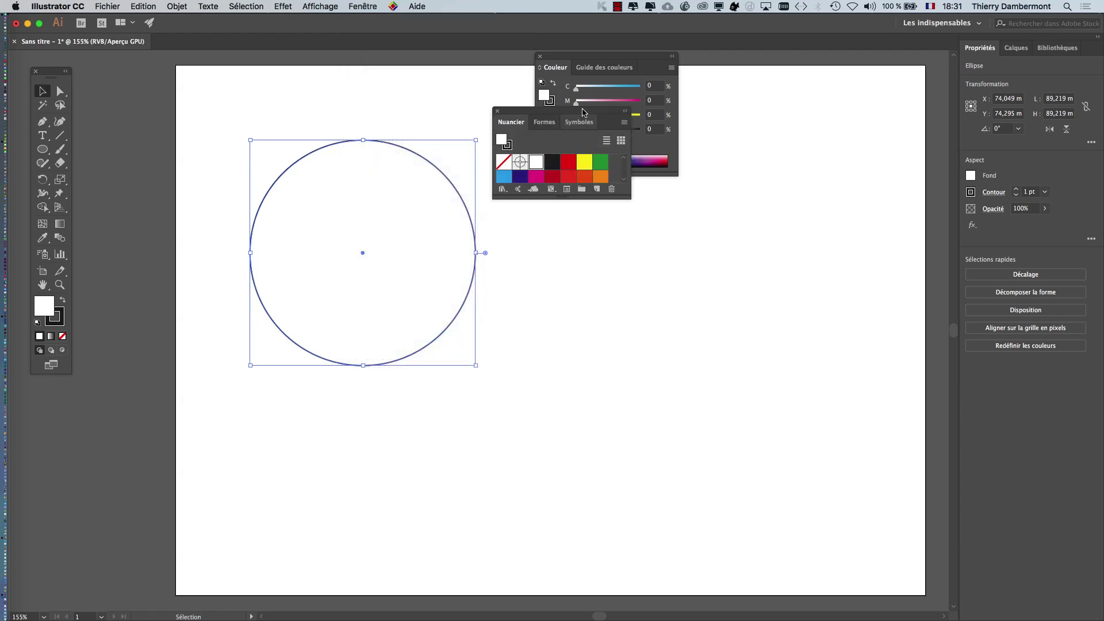
{"action": "left_click", "coordinate": [541, 57]}
{"action": "left_click_drag", "start_coordinate": [557, 115], "coordinate": [588, 98]}
{"action": "mouse_move", "coordinate": [655, 179]}
{"action": "left_mouse_down"}
{"action": "mouse_move", "coordinate": [720, 332]}
{"action": "mouse_move", "coordinate": [726, 379]}
{"action": "left_mouse_up"}
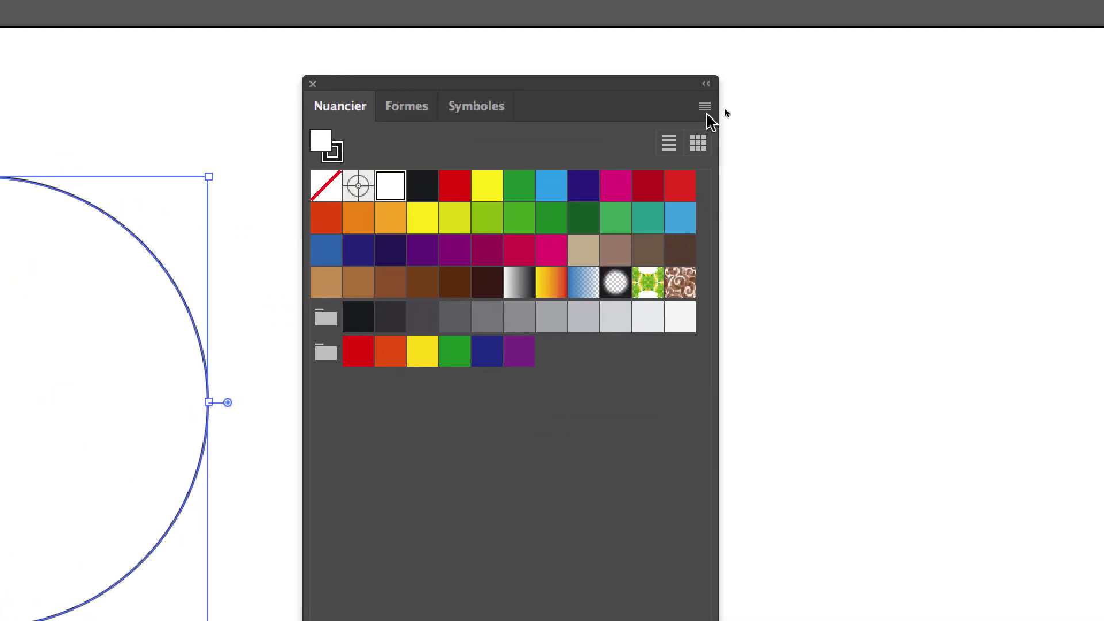
Start a new swatch from the Nuancier panel menu, lowering red to 11.
{"action": "left_click", "coordinate": [707, 111]}
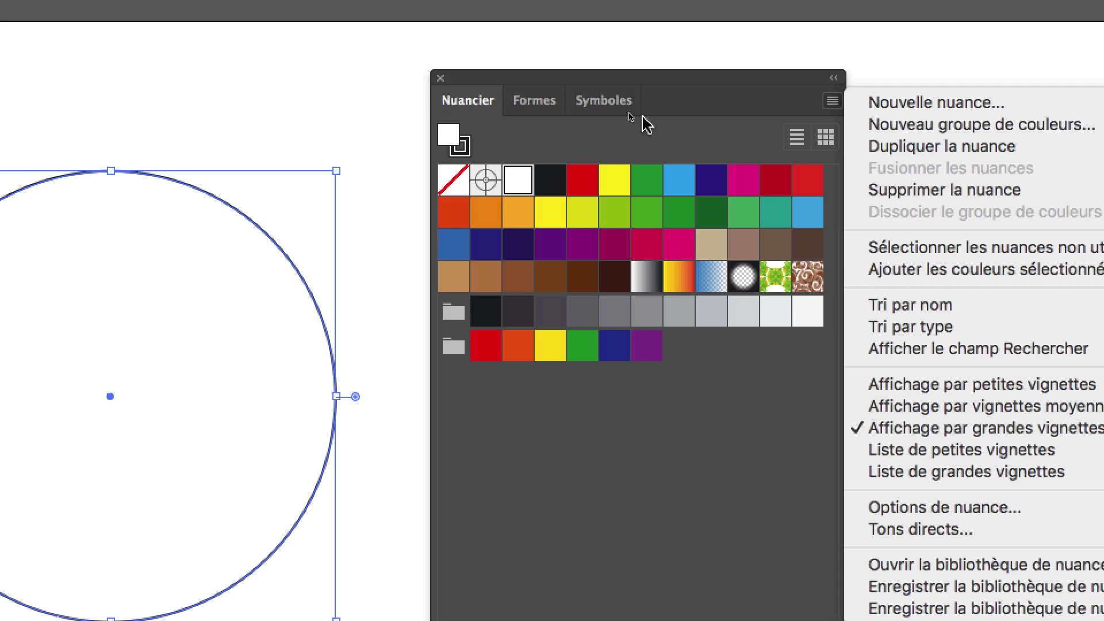
{"action": "left_click", "coordinate": [434, 153]}
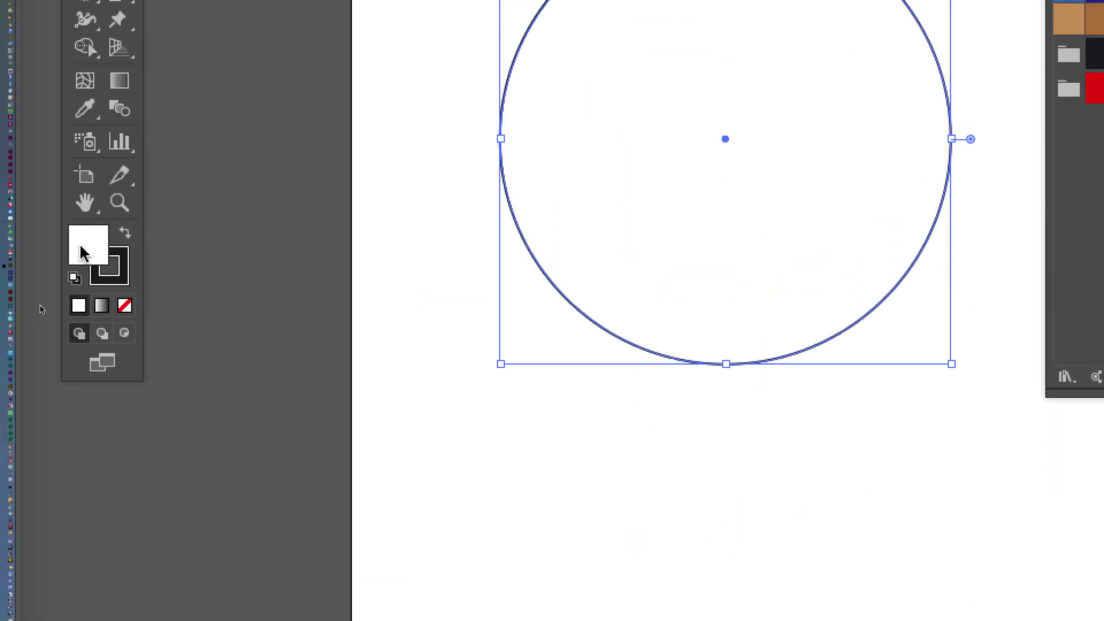
{"action": "left_click", "coordinate": [538, 110]}
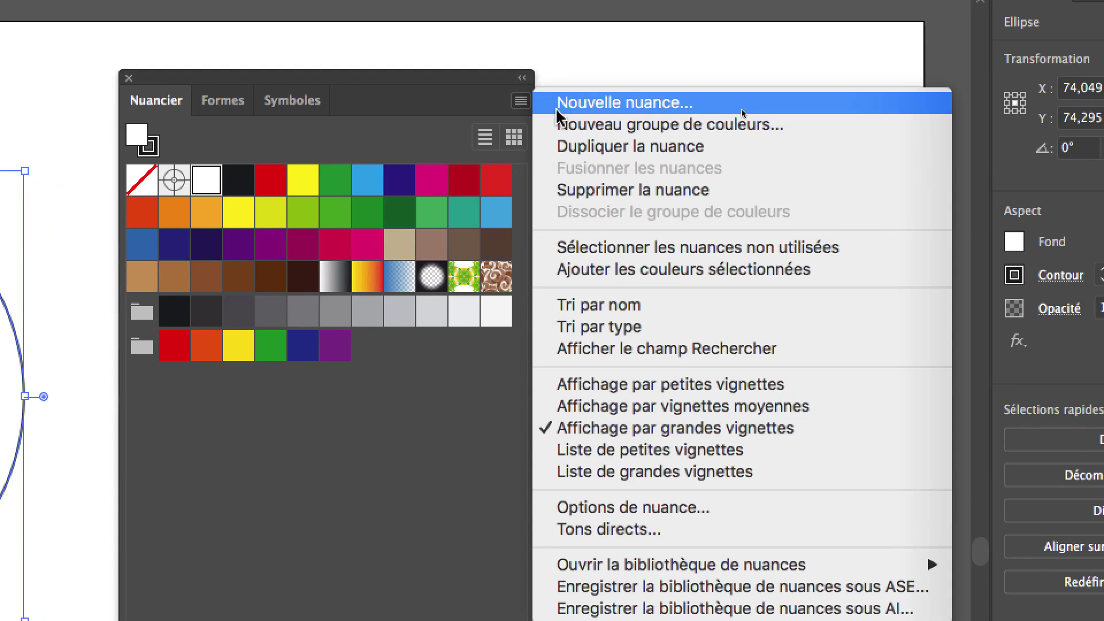
{"action": "left_click", "coordinate": [718, 108]}
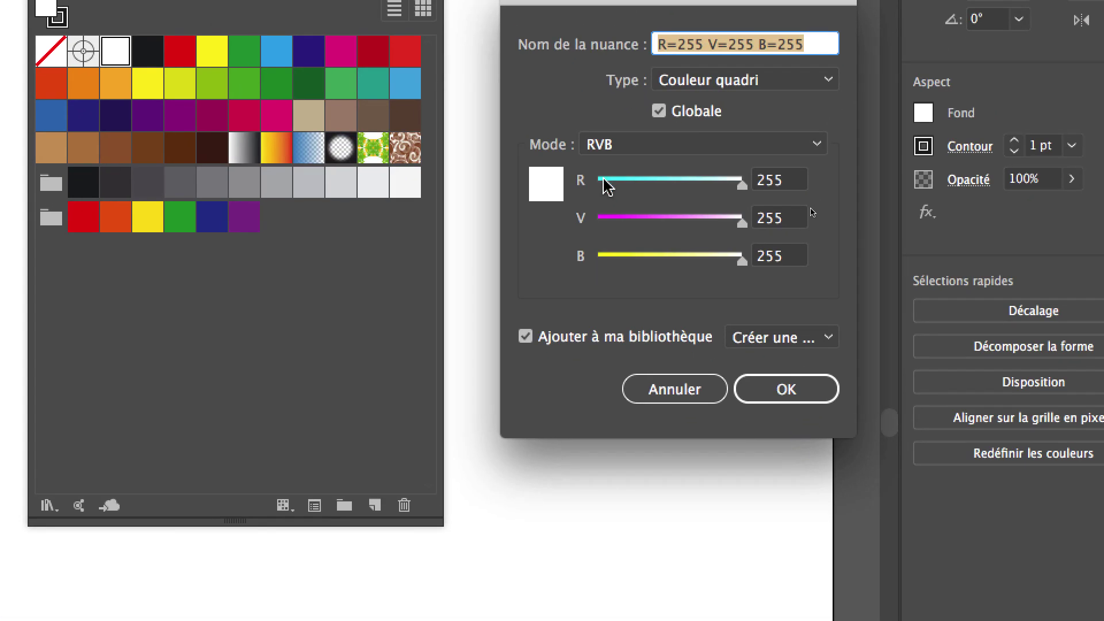
{"action": "left_click", "coordinate": [589, 209]}
Set blue to 0, save the R 11 G 255 B 0 swatch filling the circle, and move the panel aside.
{"action": "left_click", "coordinate": [601, 254]}
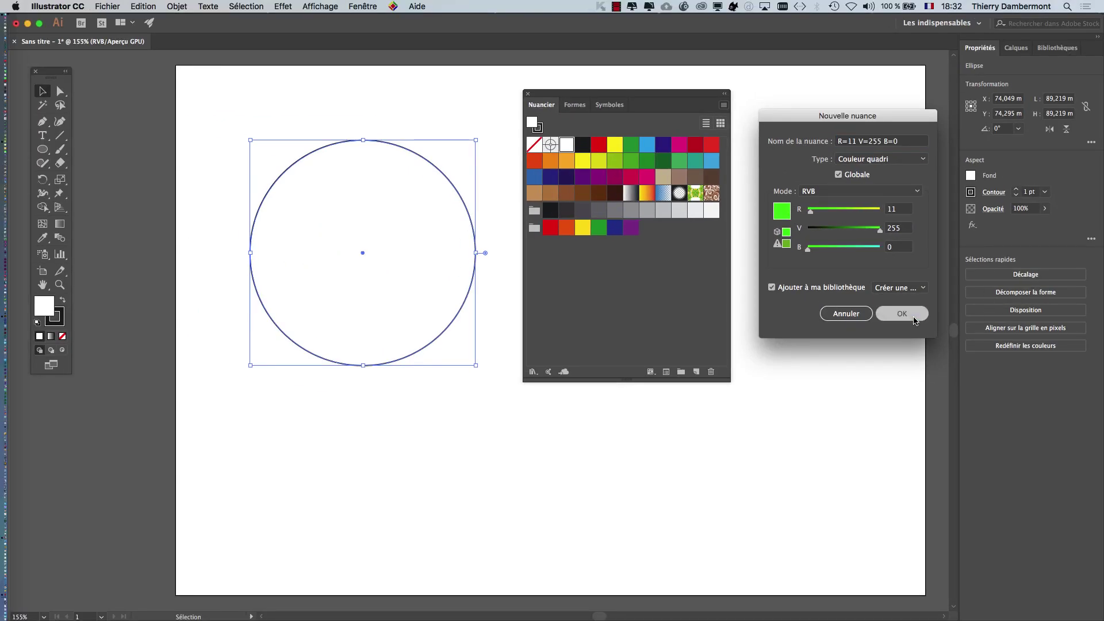
{"action": "left_click", "coordinate": [911, 315]}
{"action": "mouse_move", "coordinate": [562, 96]}
{"action": "left_mouse_down"}
{"action": "mouse_move", "coordinate": [740, 130]}
{"action": "mouse_move", "coordinate": [775, 156]}
{"action": "left_mouse_up"}
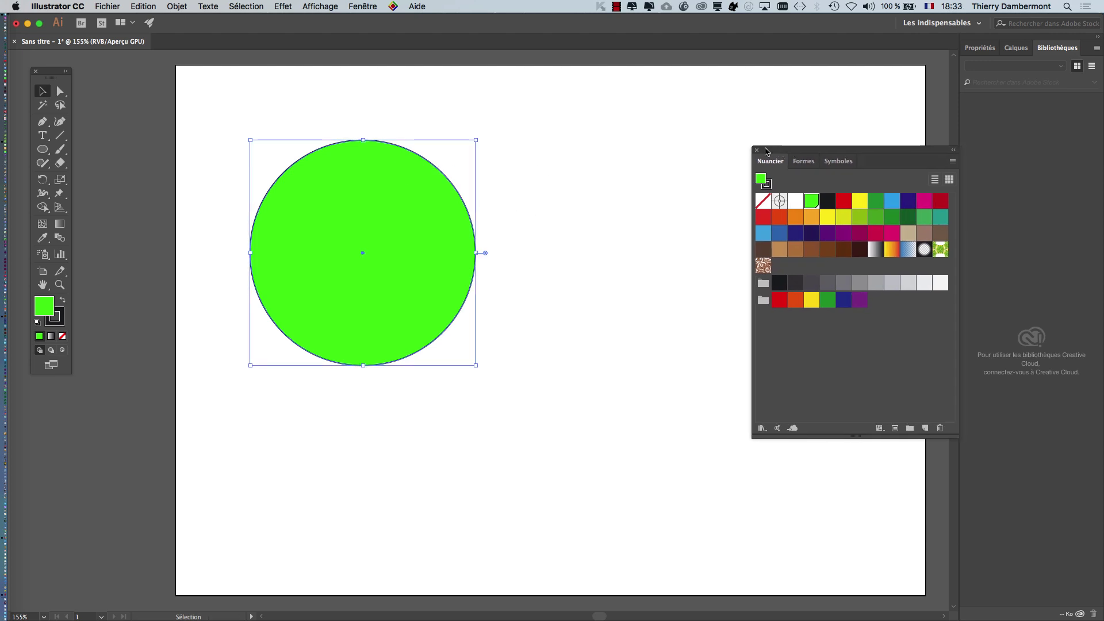
Open the green swatch's options in RGB mode, try slider values and enable Aperçu.
{"action": "mouse_move", "coordinate": [780, 149]}
{"action": "left_mouse_down"}
{"action": "mouse_move", "coordinate": [634, 176]}
{"action": "mouse_move", "coordinate": [634, 218]}
{"action": "mouse_move", "coordinate": [560, 125]}
{"action": "left_mouse_up"}
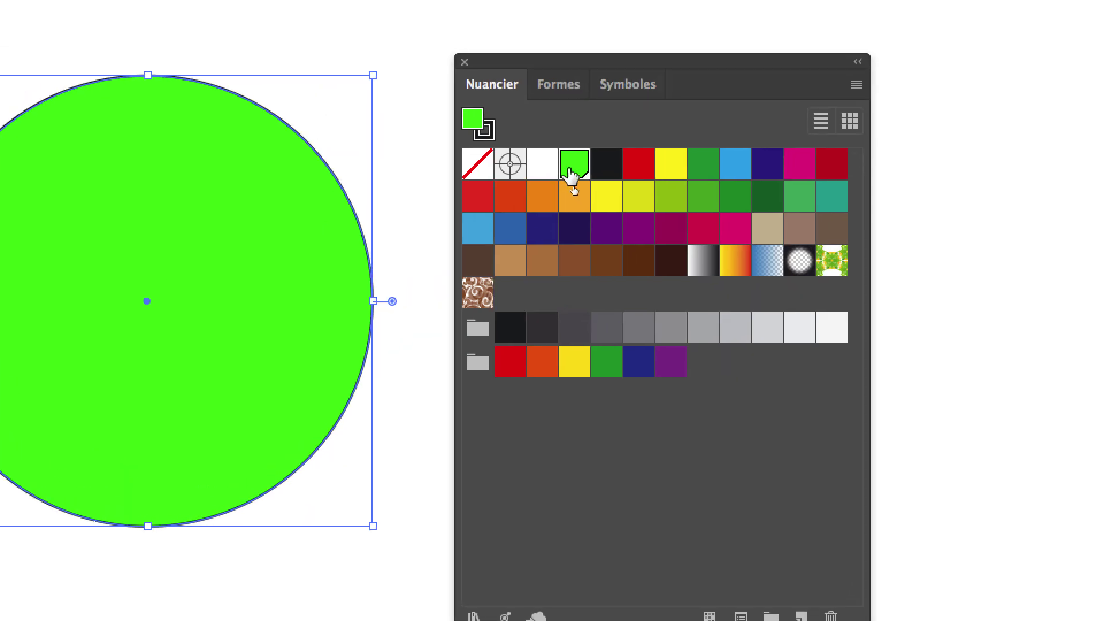
{"action": "double_click", "coordinate": [583, 158]}
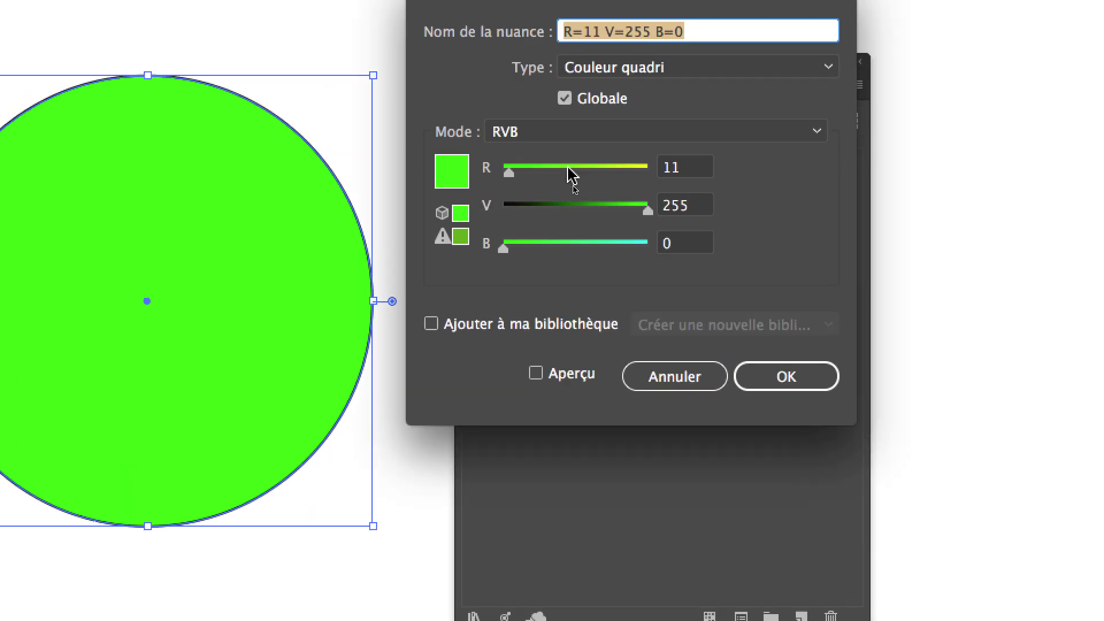
{"action": "left_click", "coordinate": [545, 156]}
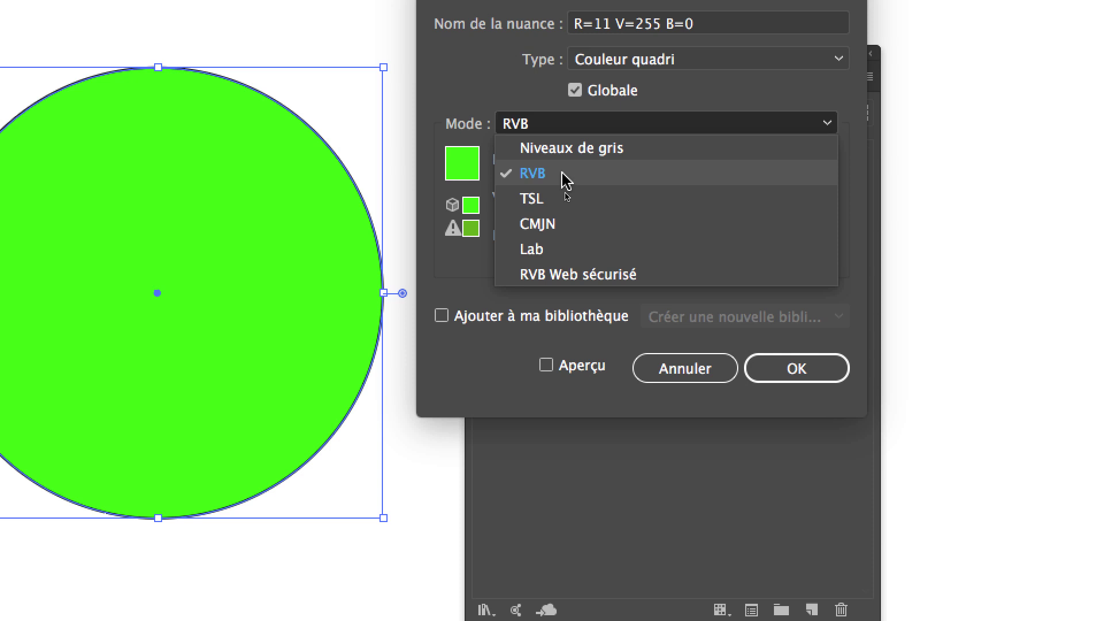
{"action": "left_click", "coordinate": [555, 173]}
{"action": "left_click_drag", "start_coordinate": [541, 165], "coordinate": [566, 190]}
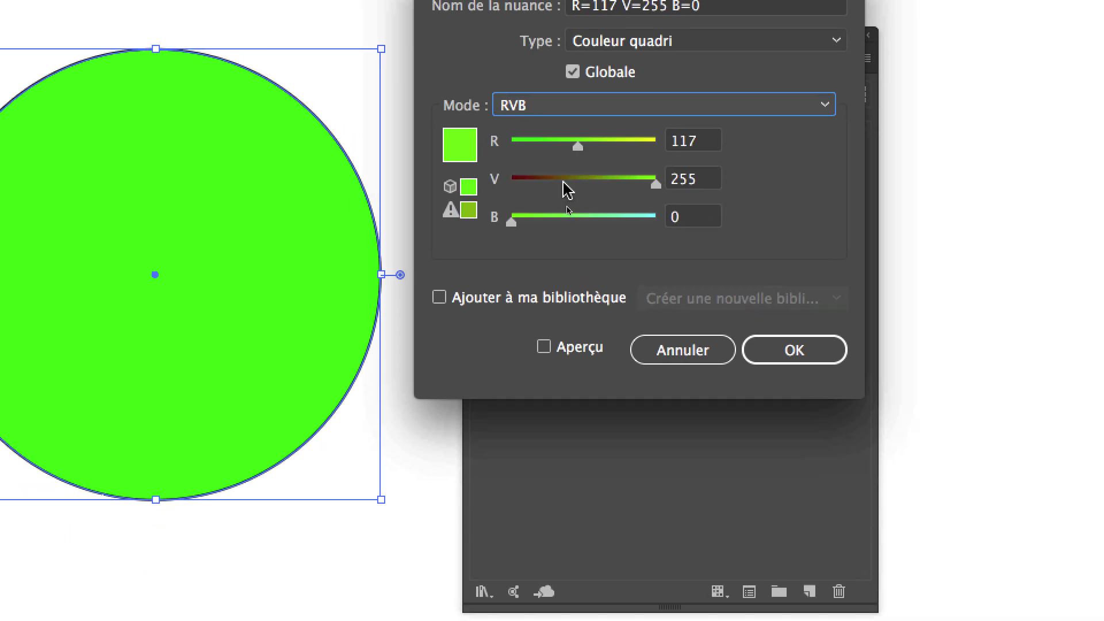
{"action": "left_click", "coordinate": [570, 178]}
{"action": "left_click", "coordinate": [562, 195]}
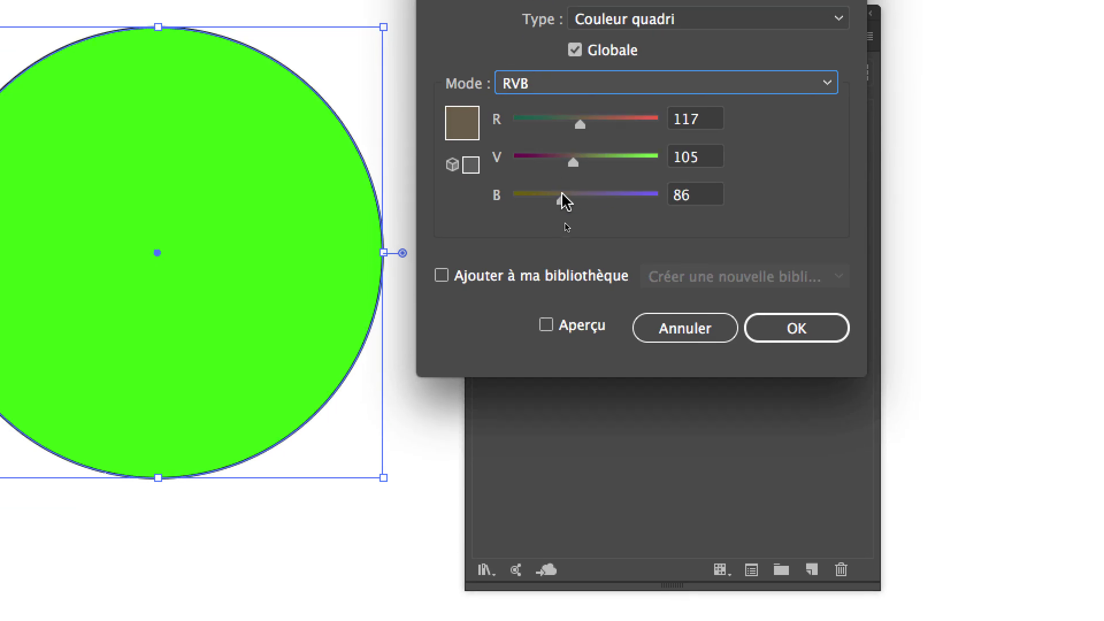
{"action": "left_click", "coordinate": [575, 326]}
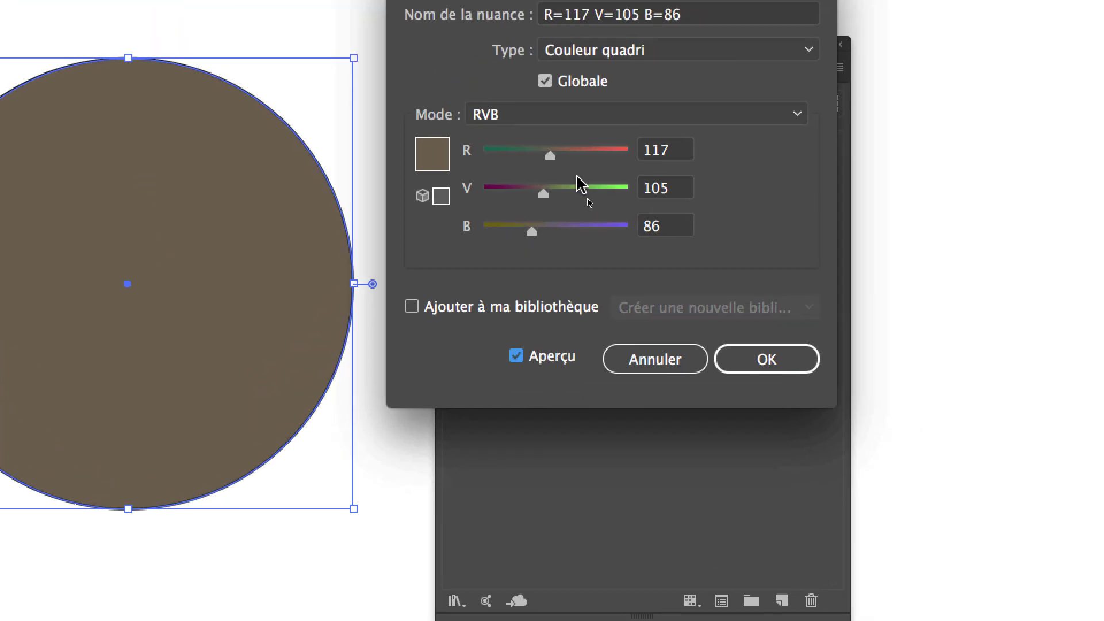
Set the swatch to R 0, G 255, B 0 and confirm it.
{"action": "mouse_move", "coordinate": [579, 187]}
{"action": "left_mouse_down"}
{"action": "mouse_move", "coordinate": [560, 183]}
{"action": "mouse_move", "coordinate": [581, 168]}
{"action": "mouse_move", "coordinate": [431, 168]}
{"action": "left_mouse_up"}
{"action": "left_click", "coordinate": [553, 167]}
{"action": "left_click", "coordinate": [534, 243]}
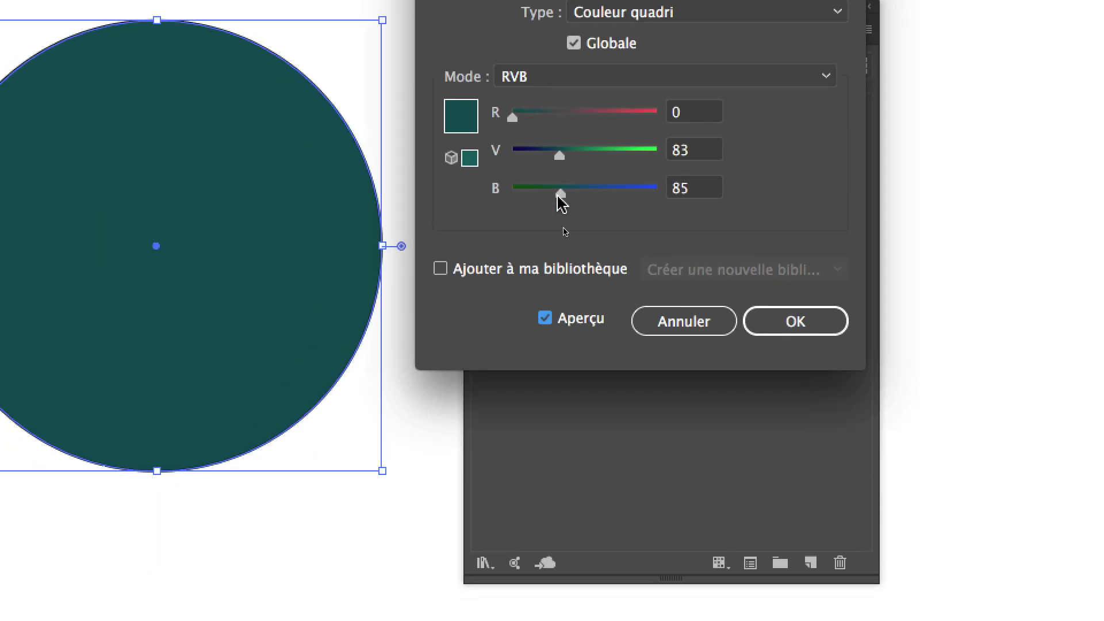
{"action": "left_click_drag", "start_coordinate": [561, 195], "coordinate": [513, 189]}
{"action": "left_click_drag", "start_coordinate": [560, 156], "coordinate": [656, 152]}
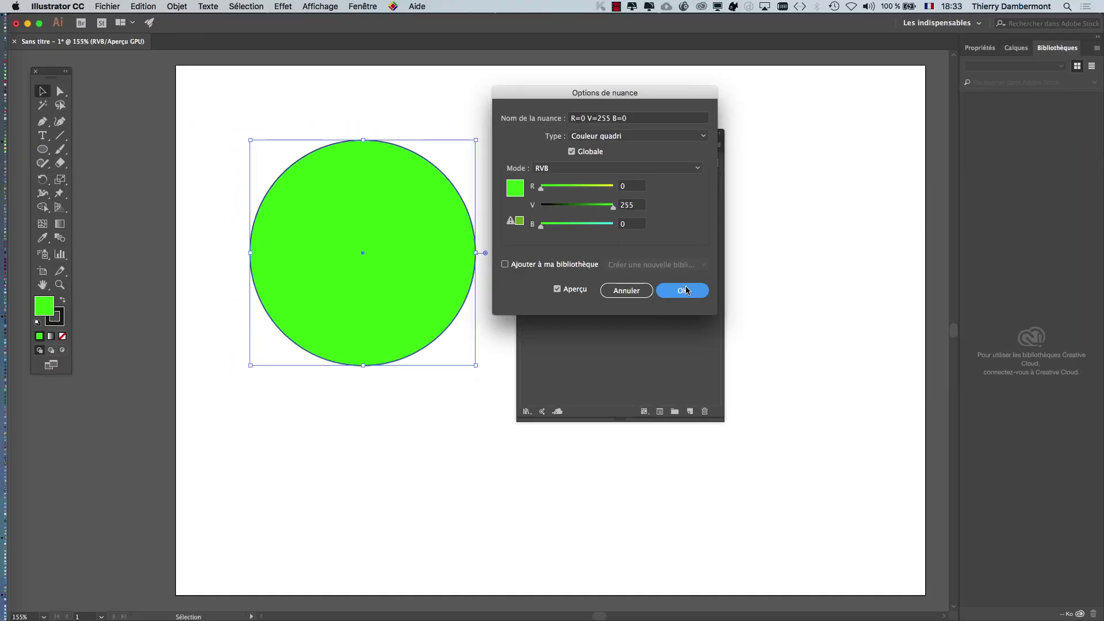
{"action": "left_click", "coordinate": [685, 290]}
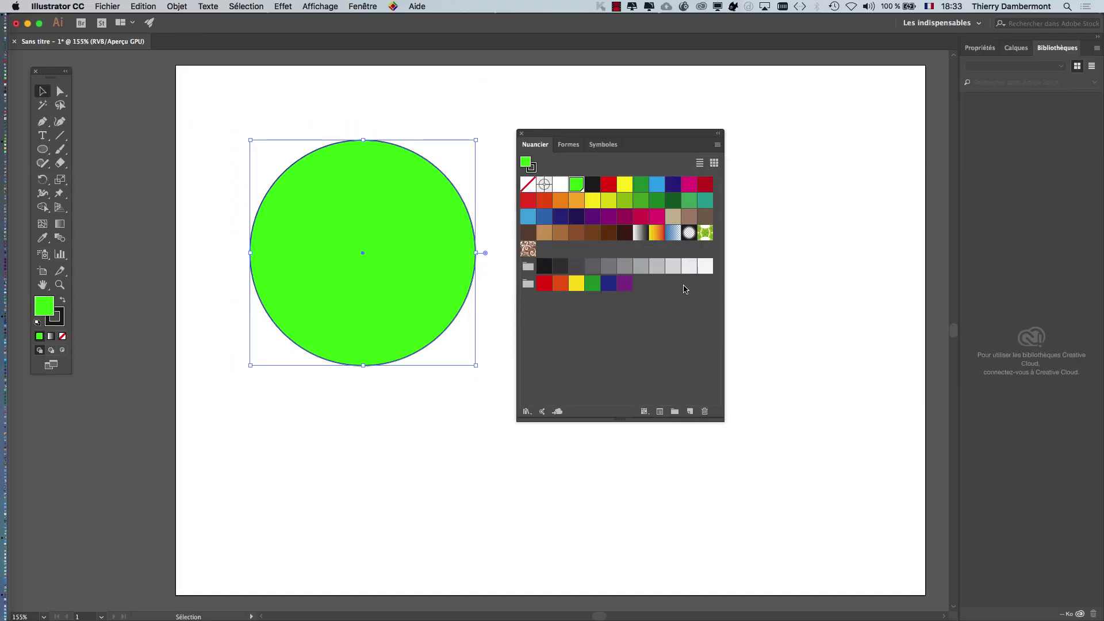
Move the Nuancier panel right and switch the document to Couleurs CMJN.
{"action": "left_click_drag", "start_coordinate": [552, 136], "coordinate": [900, 103]}
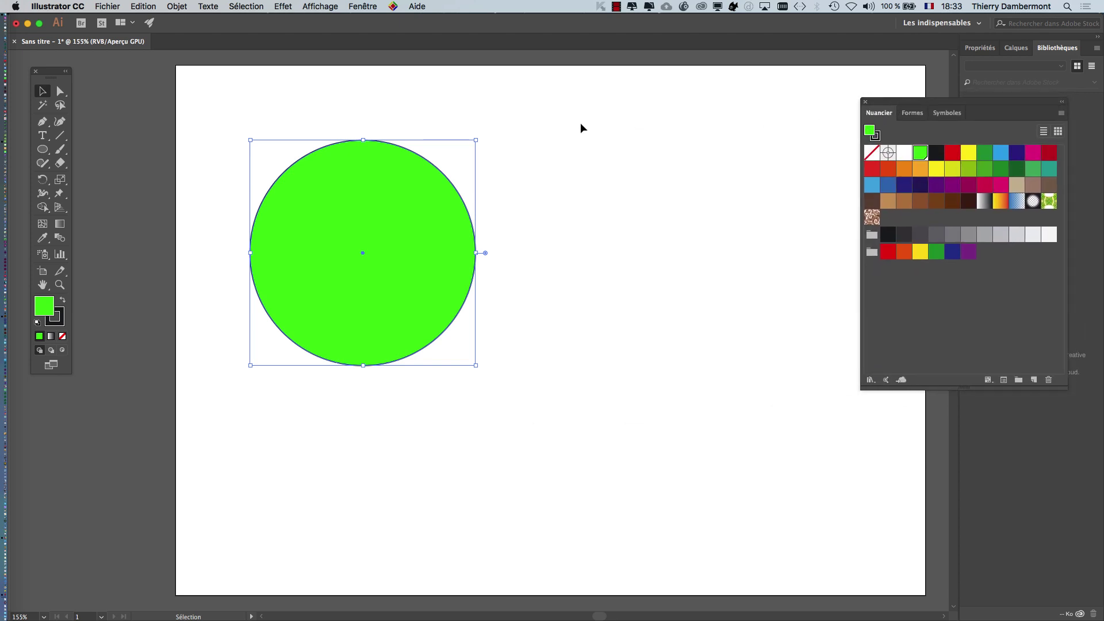
{"action": "left_click", "coordinate": [108, 6]}
{"action": "mouse_move", "coordinate": [60, 263]}
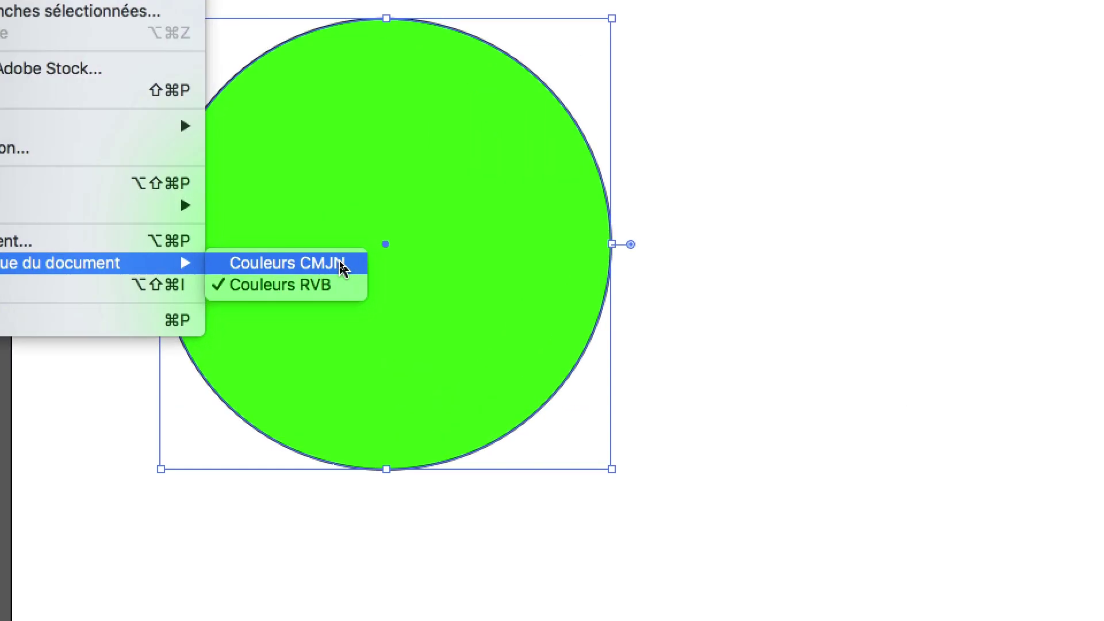
{"action": "left_click", "coordinate": [342, 268]}
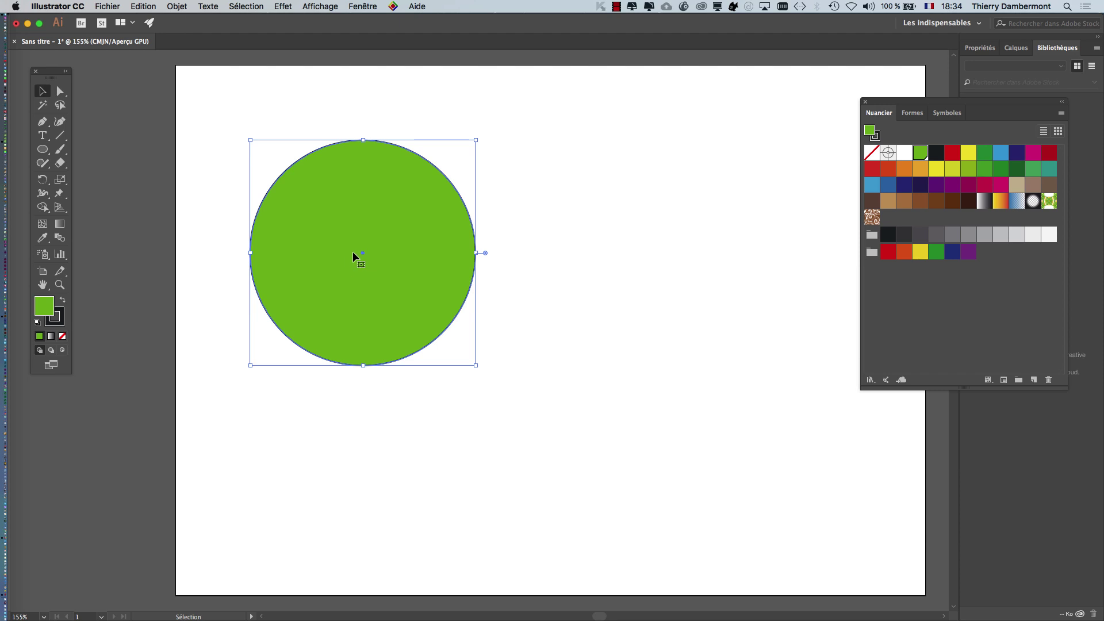
Switch the document colour mode back to Couleurs RVB.
{"action": "left_click", "coordinate": [108, 5]}
{"action": "mouse_move", "coordinate": [165, 262]}
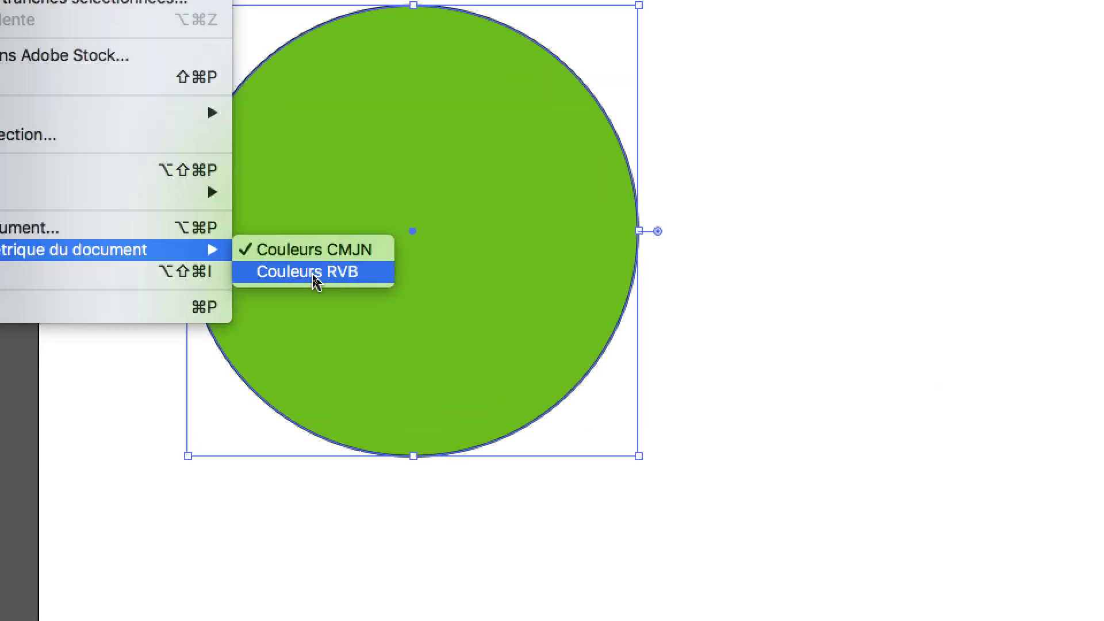
{"action": "left_click", "coordinate": [313, 275]}
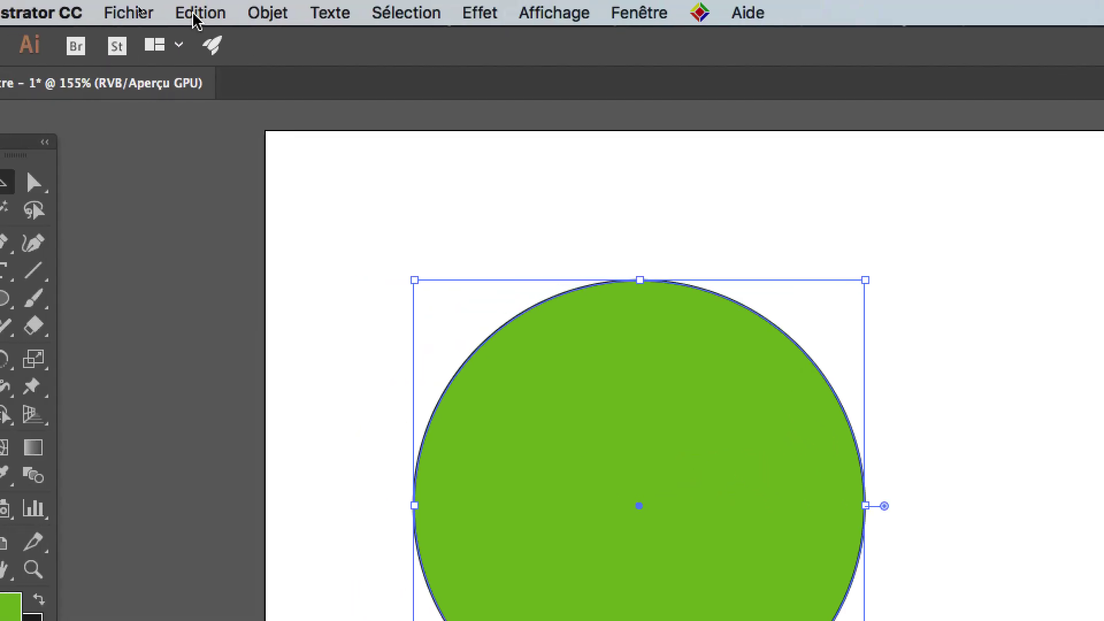
{"action": "left_click", "coordinate": [177, 8]}
{"action": "mouse_move", "coordinate": [148, 107]}
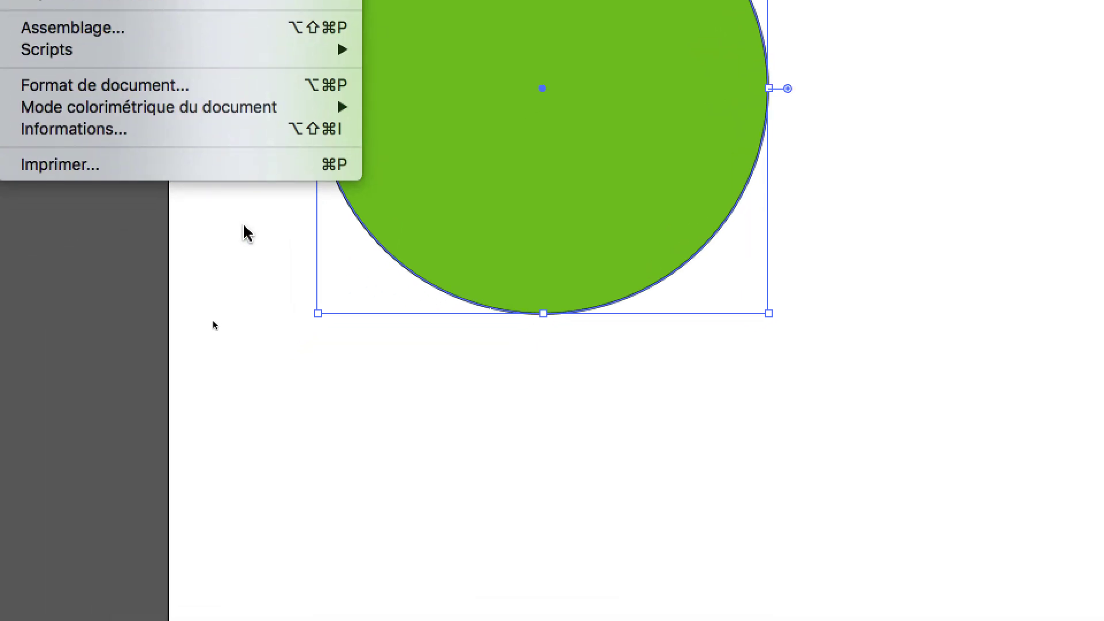
{"action": "left_click", "coordinate": [244, 220]}
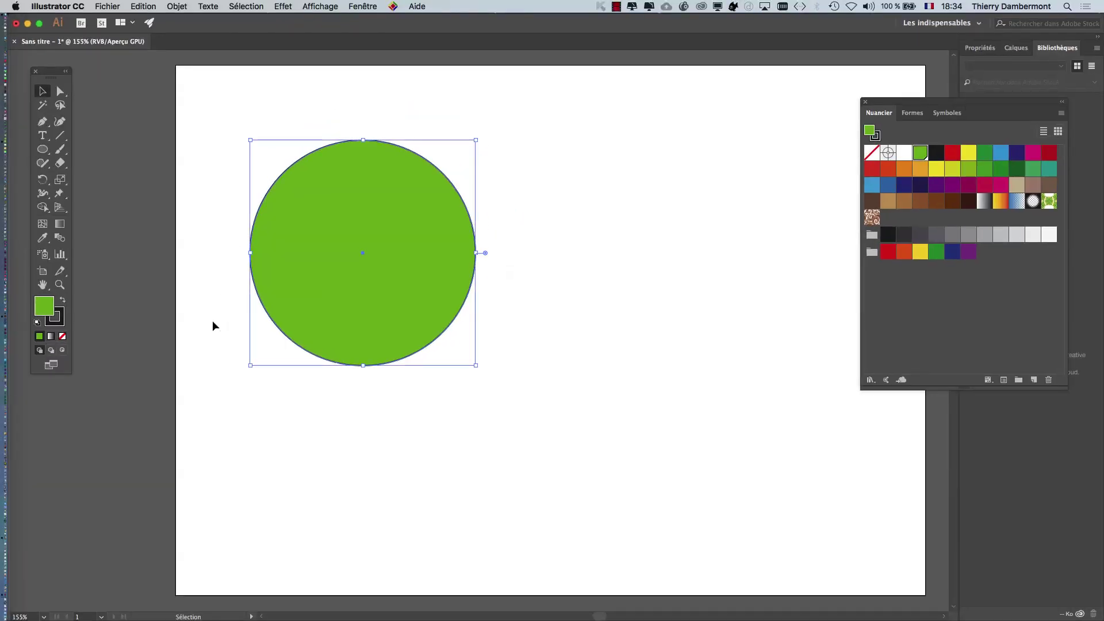
Refresh the selection by toggling Direct Selection (A), then back to Selection (V).
{"action": "key", "text": "a"}
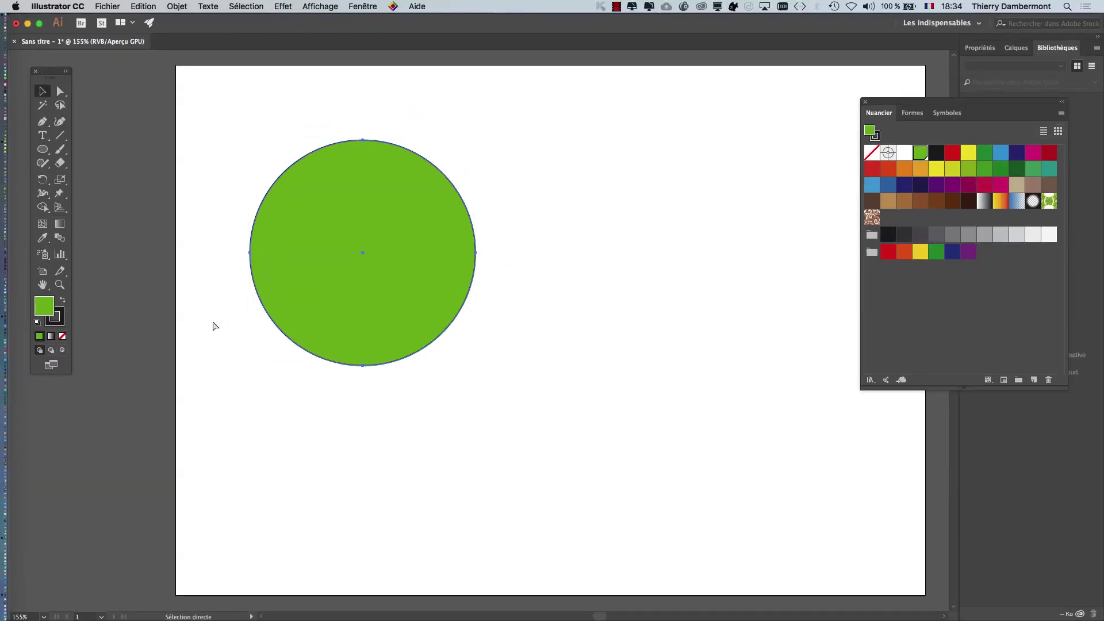
{"action": "key", "text": "super+z"}
{"action": "key", "text": "v"}
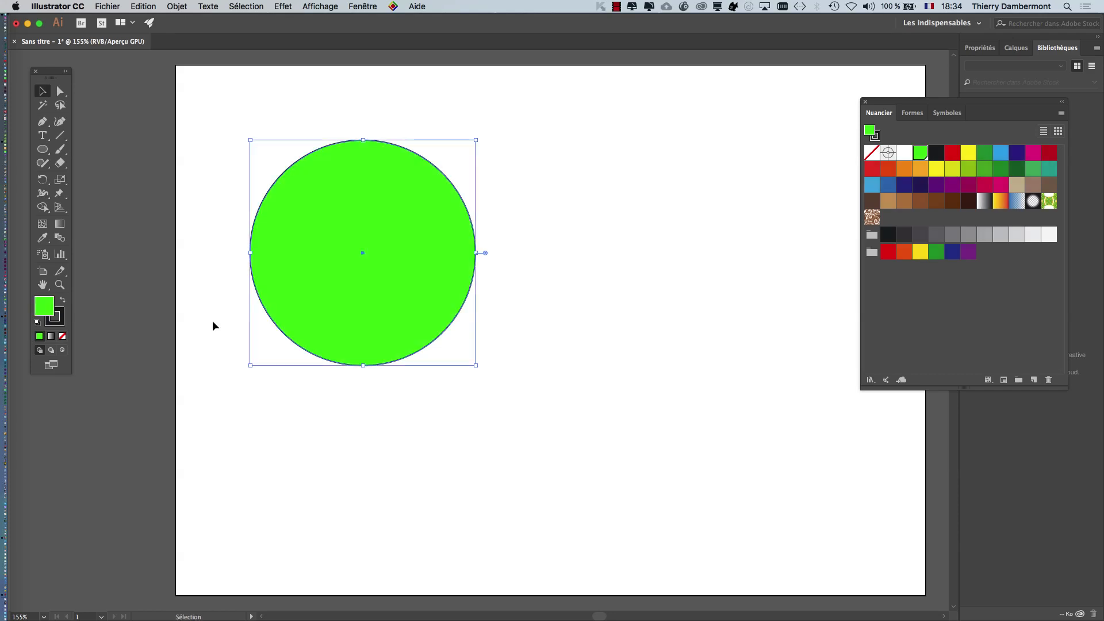